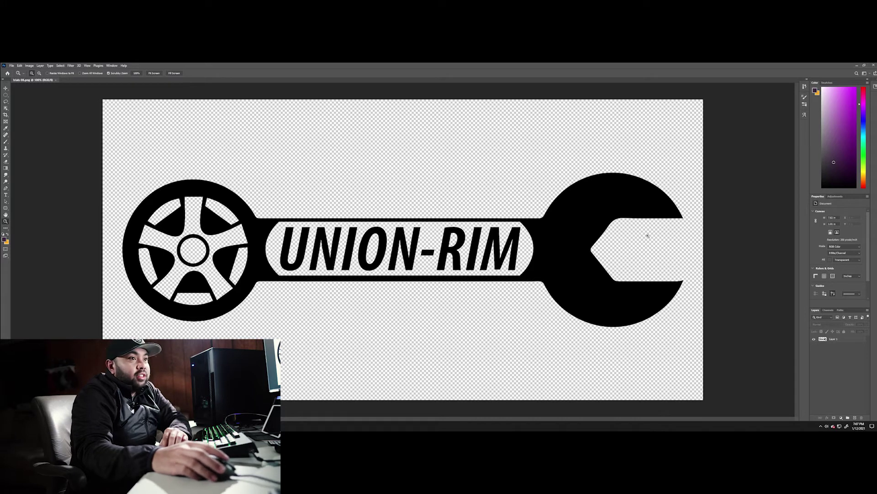
- Switch the logo document to RGB Color mode and select the logo's layer
{"action": "left_click", "coordinate": [28, 65]}
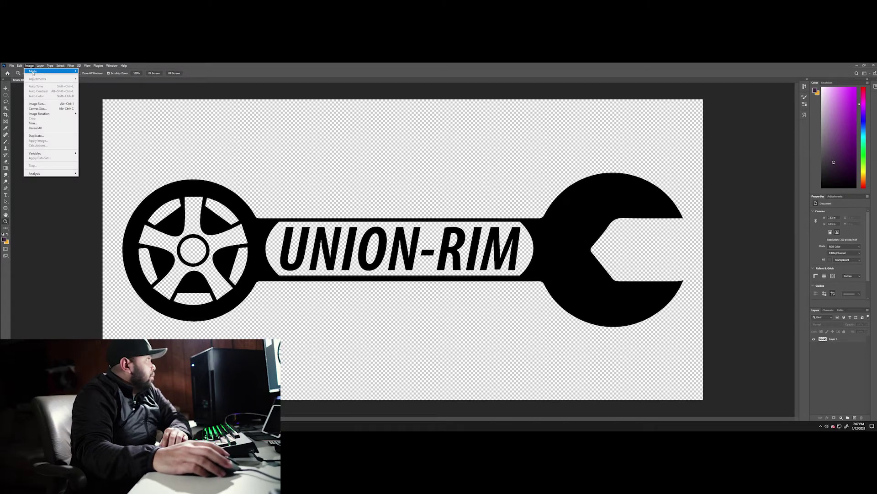
{"action": "mouse_move", "coordinate": [42, 71]}
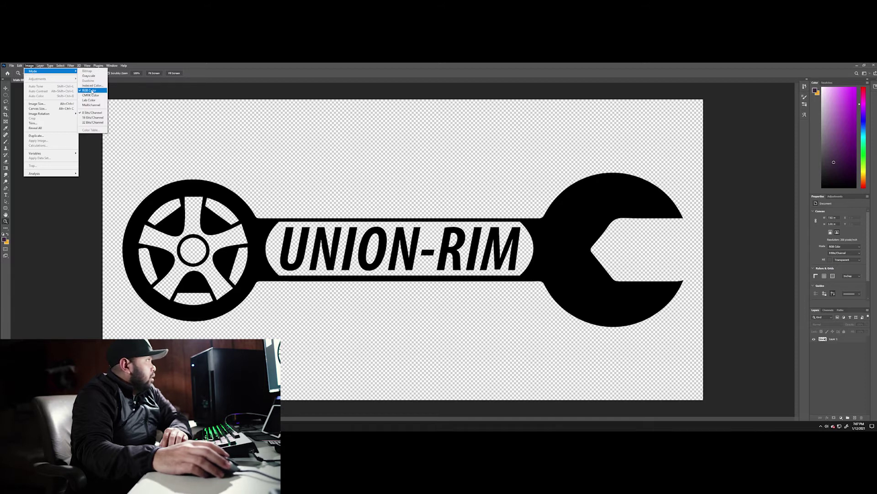
{"action": "left_click", "coordinate": [93, 91]}
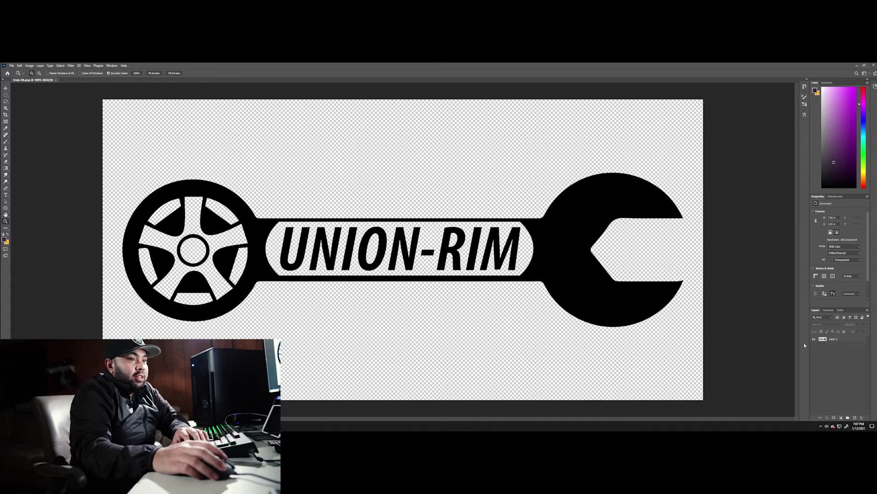
{"action": "left_click", "coordinate": [848, 342]}
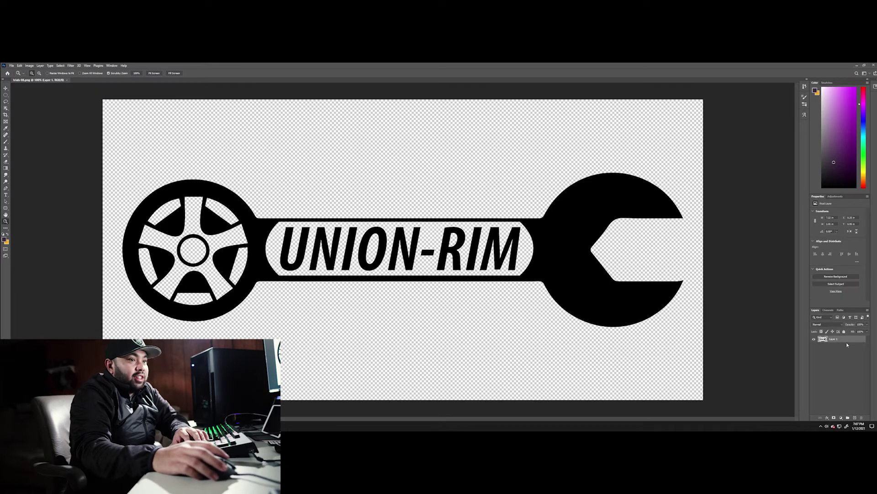
- Add a Color Overlay layer style to Layer 1 and move the Layer Style dialog aside
{"action": "left_click", "coordinate": [828, 418]}
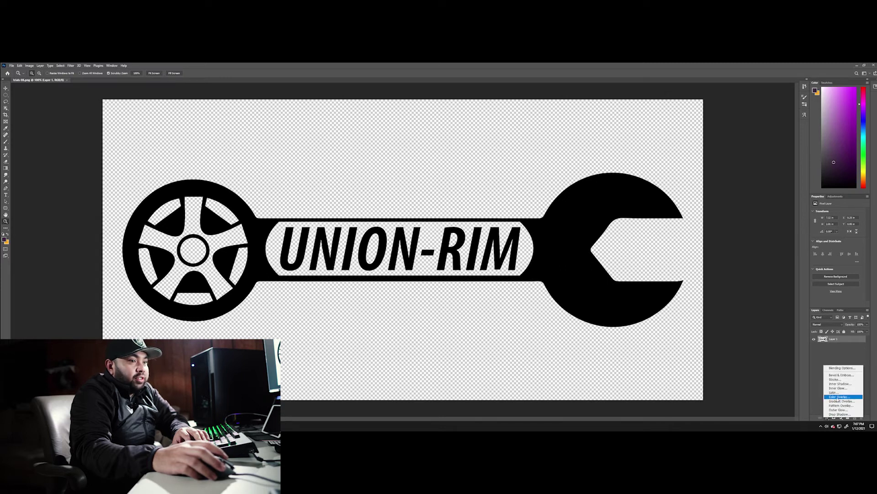
{"action": "left_click", "coordinate": [839, 396]}
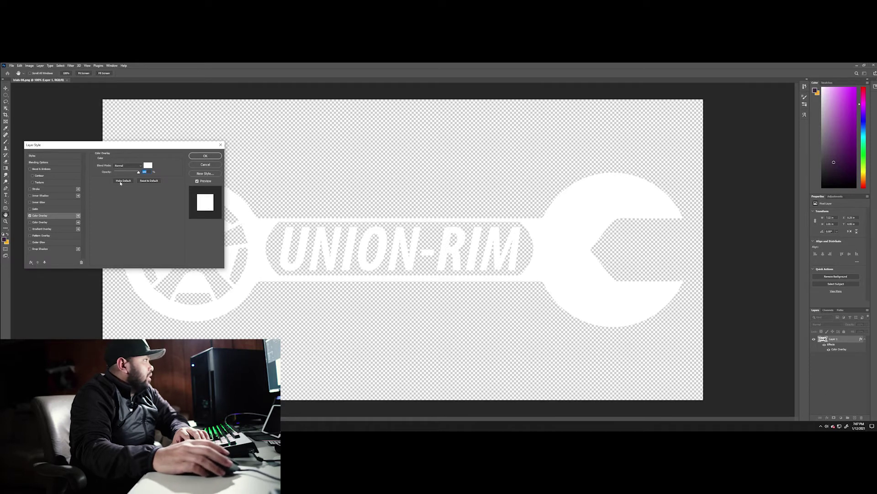
{"action": "left_click_drag", "start_coordinate": [107, 148], "coordinate": [128, 166]}
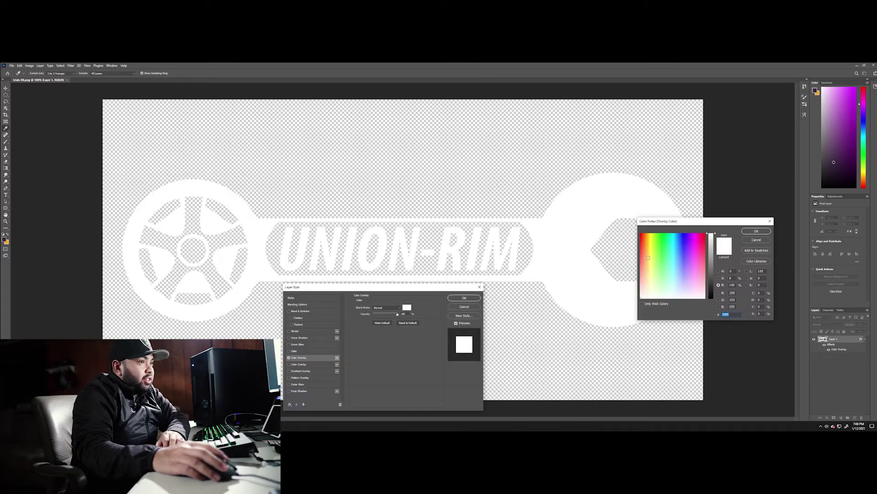
- Pick an orange overlay colour in the Color Picker and confirm the Layer Style
{"action": "left_click_drag", "start_coordinate": [648, 244], "coordinate": [664, 247]}
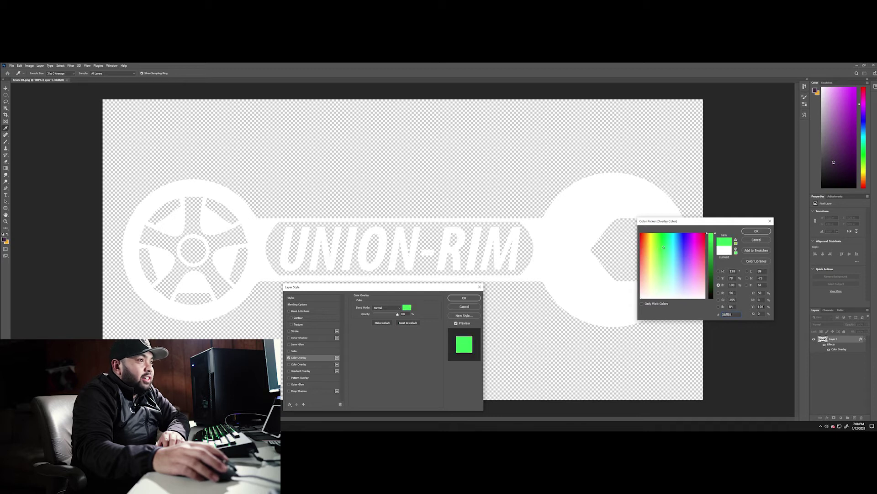
{"action": "mouse_move", "coordinate": [712, 268]}
{"action": "left_mouse_down"}
{"action": "mouse_move", "coordinate": [712, 242]}
{"action": "mouse_move", "coordinate": [711, 255]}
{"action": "mouse_move", "coordinate": [682, 245]}
{"action": "mouse_move", "coordinate": [712, 241]}
{"action": "mouse_move", "coordinate": [711, 293]}
{"action": "left_mouse_up"}
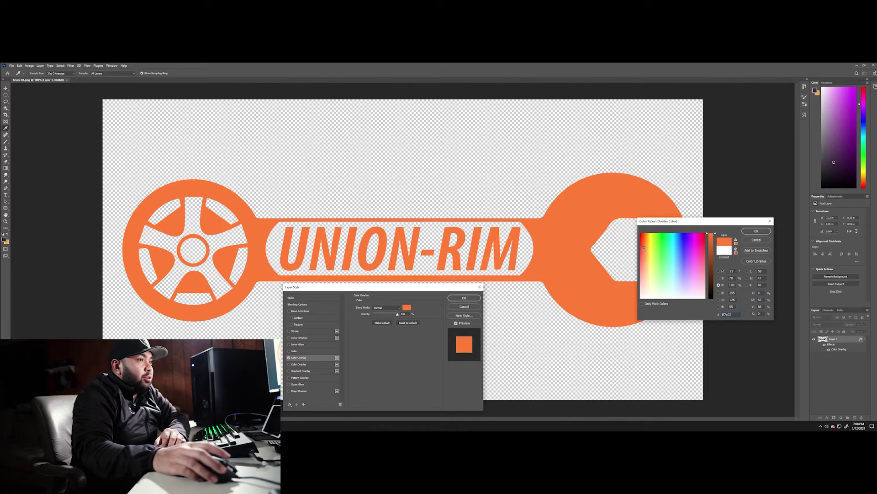
{"action": "left_click", "coordinate": [757, 232]}
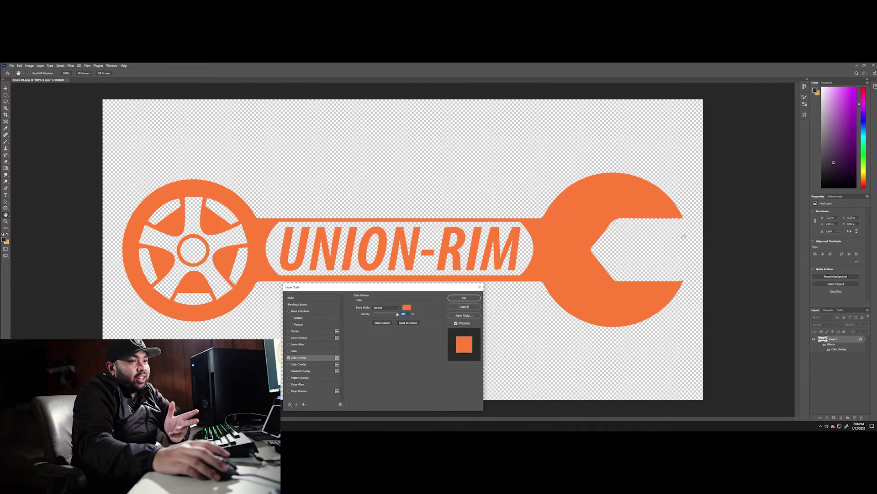
{"action": "left_click", "coordinate": [461, 299]}
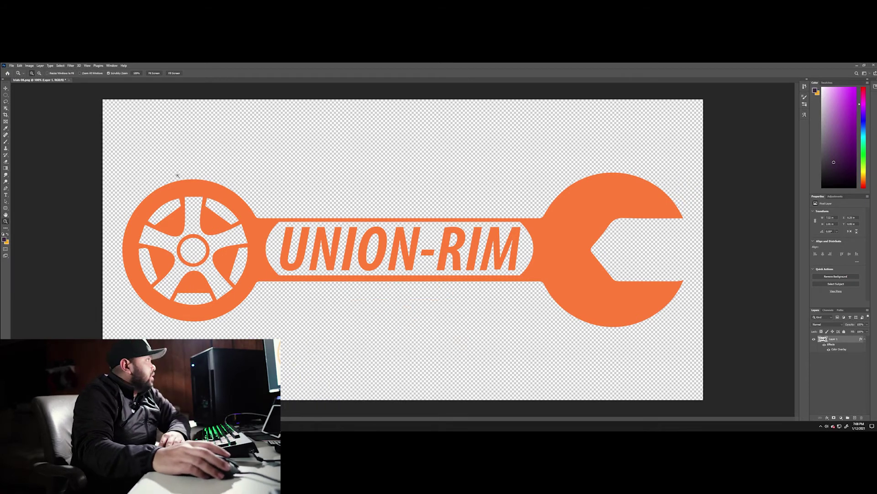
{"action": "left_click", "coordinate": [12, 65]}
{"action": "mouse_move", "coordinate": [28, 140]}
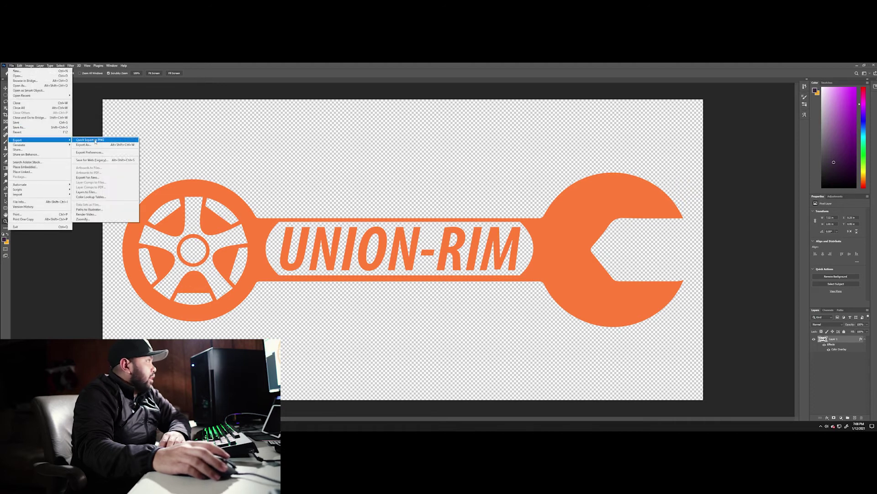
{"action": "left_click", "coordinate": [96, 142]}
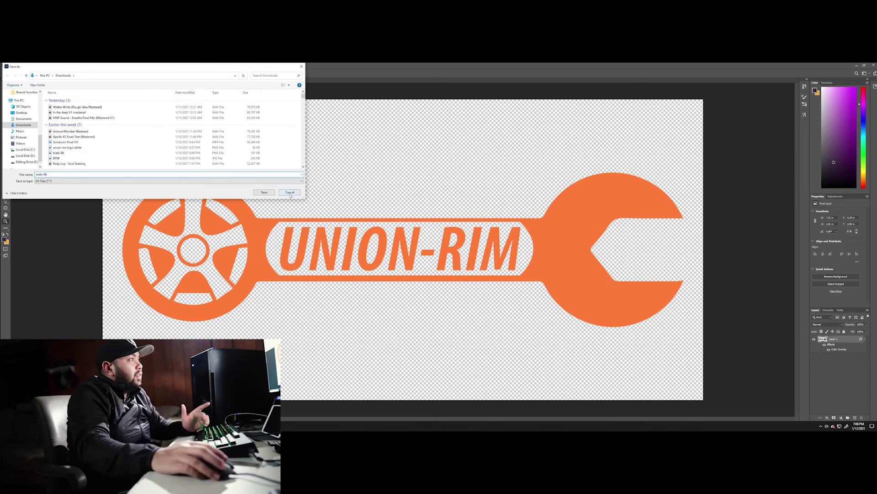
{"action": "left_click", "coordinate": [263, 192]}
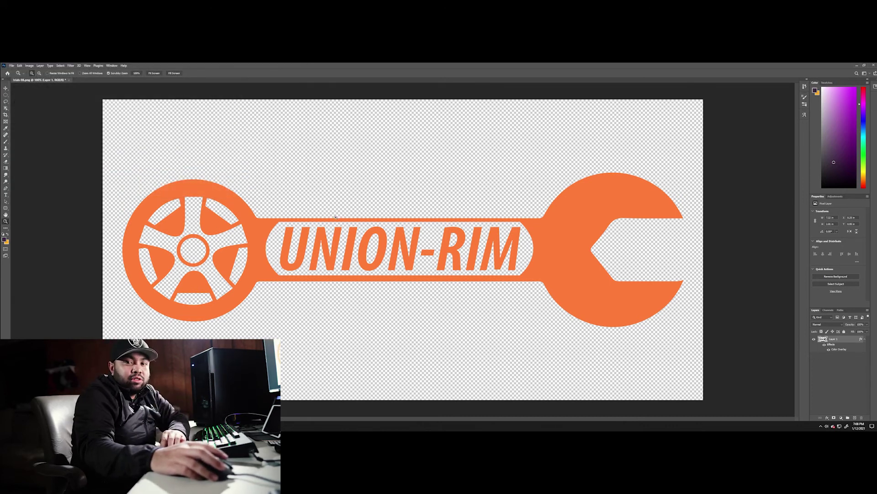